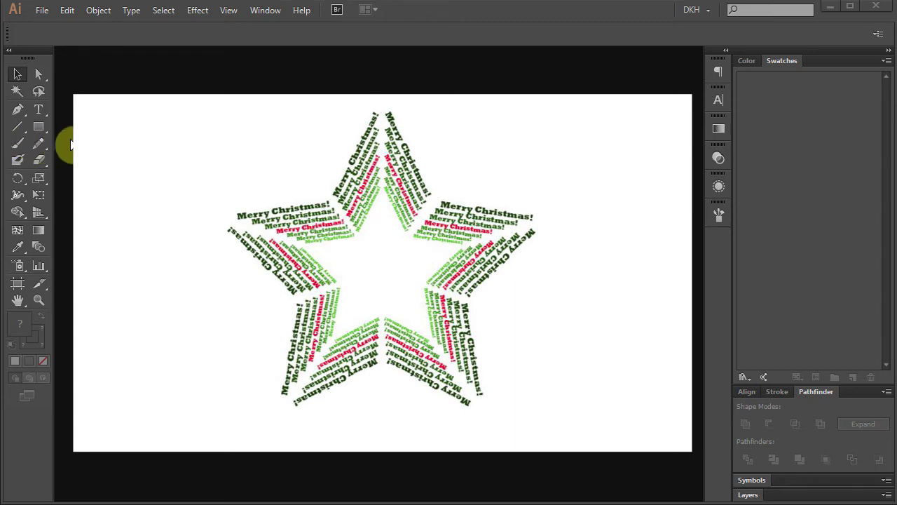
Close the finished star artwork and create a new 960 × 560 px Web-profile document.
key(ctrl+w)
click(42, 10)
click(66, 26)
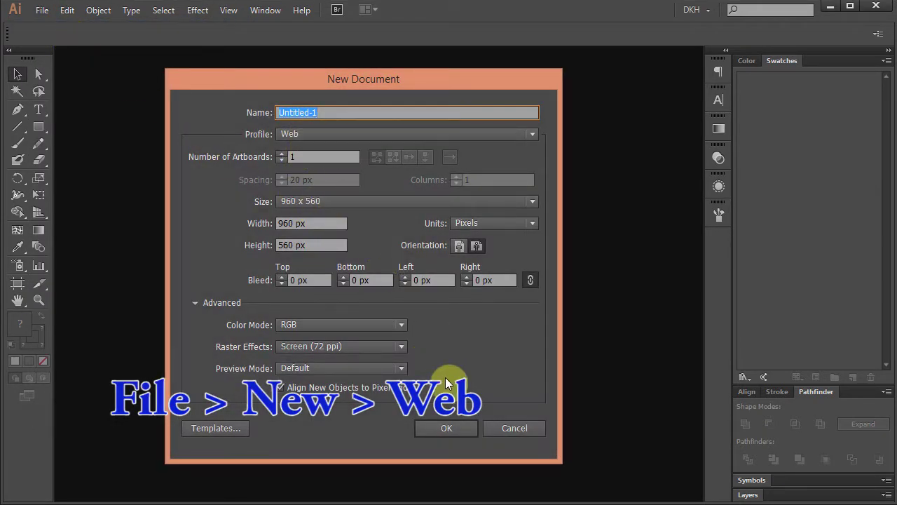
click(458, 425)
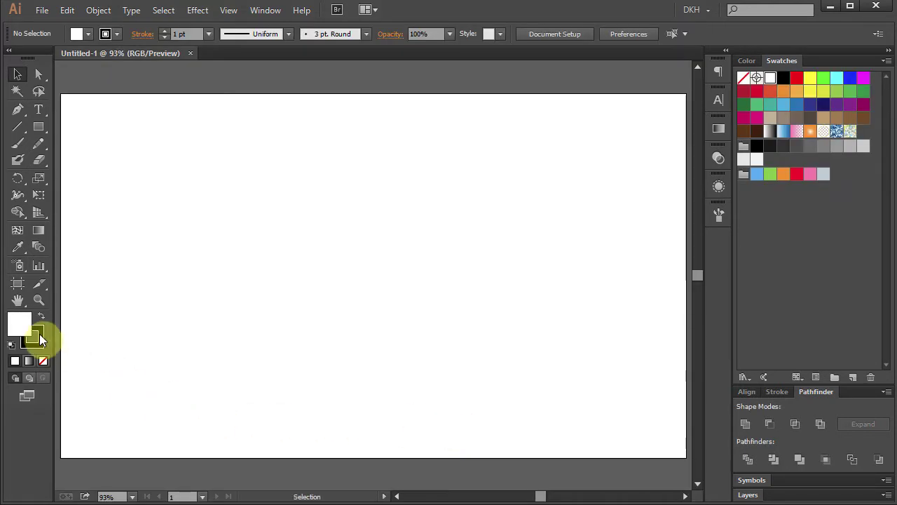
Set fill to none with a black stroke and turn on Artboard 1's centre mark.
click(44, 356)
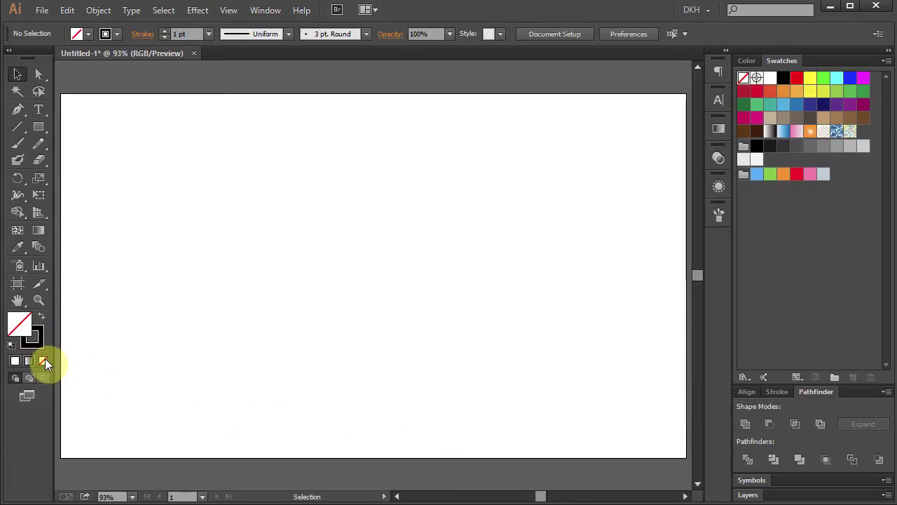
click(40, 343)
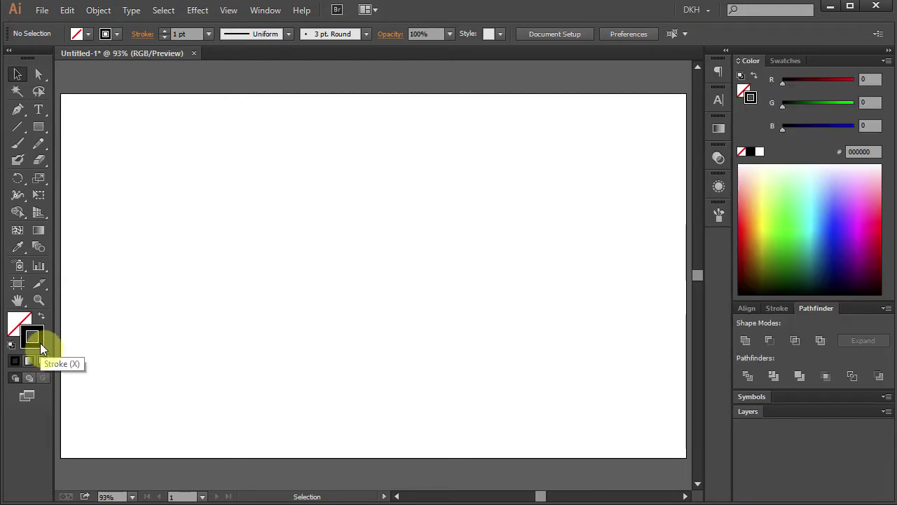
click(19, 284)
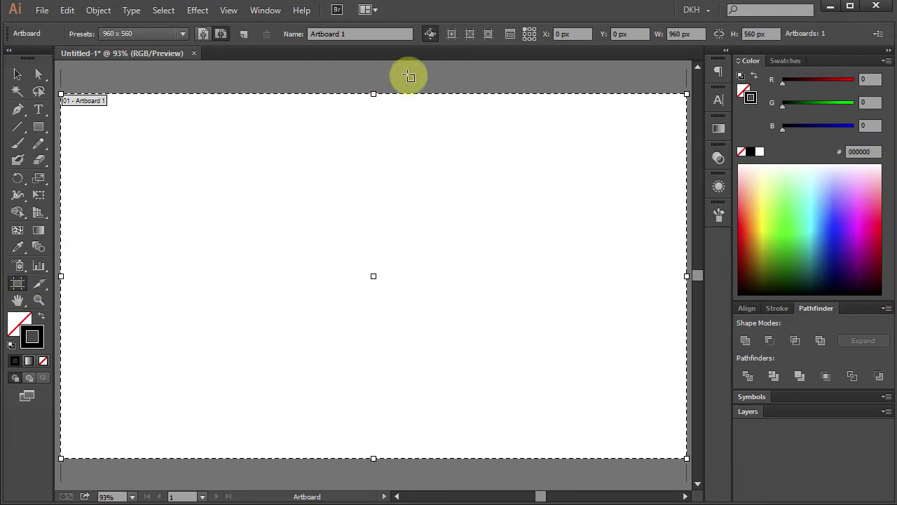
click(452, 34)
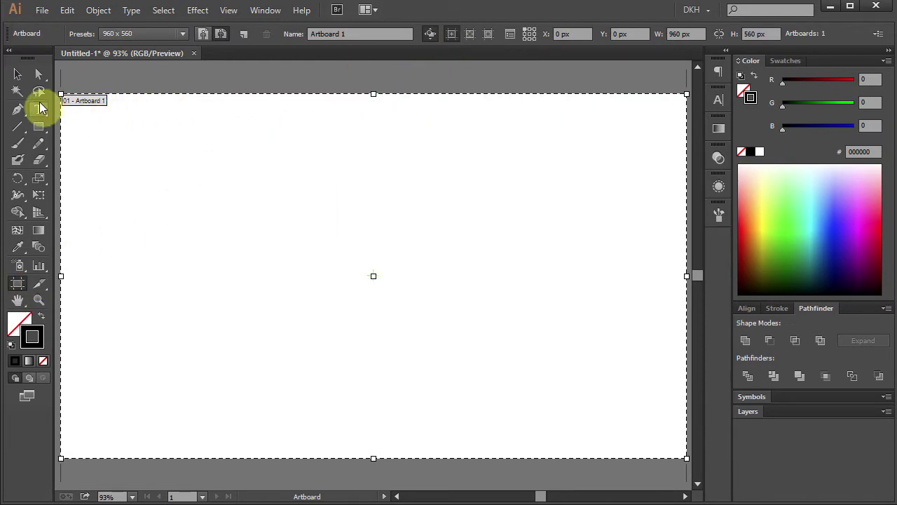
Draw an upright five-pointed star, about 484 × 460 px, out from the artboard centre.
click(41, 128)
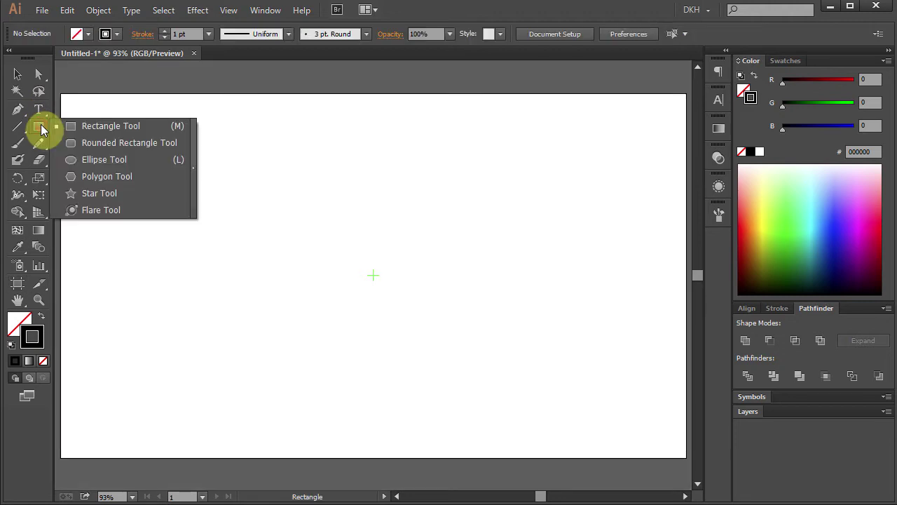
click(98, 194)
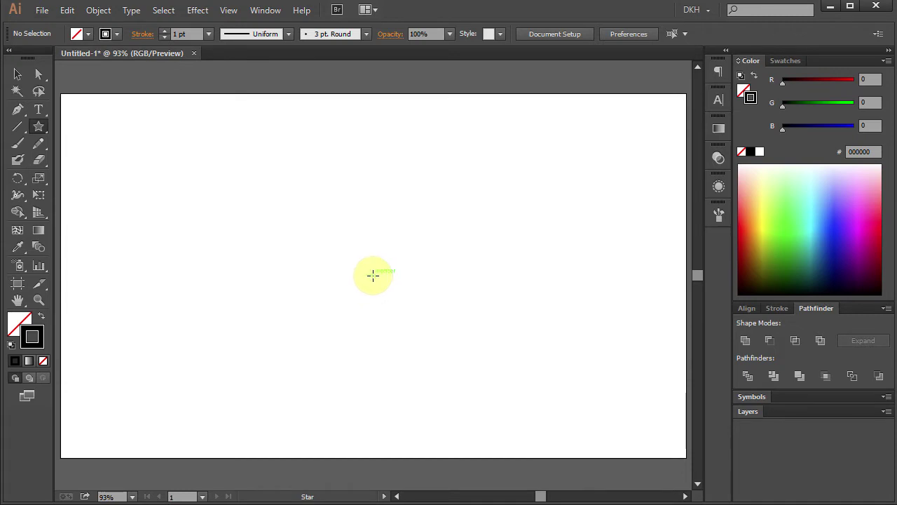
drag(373, 275, 459, 417)
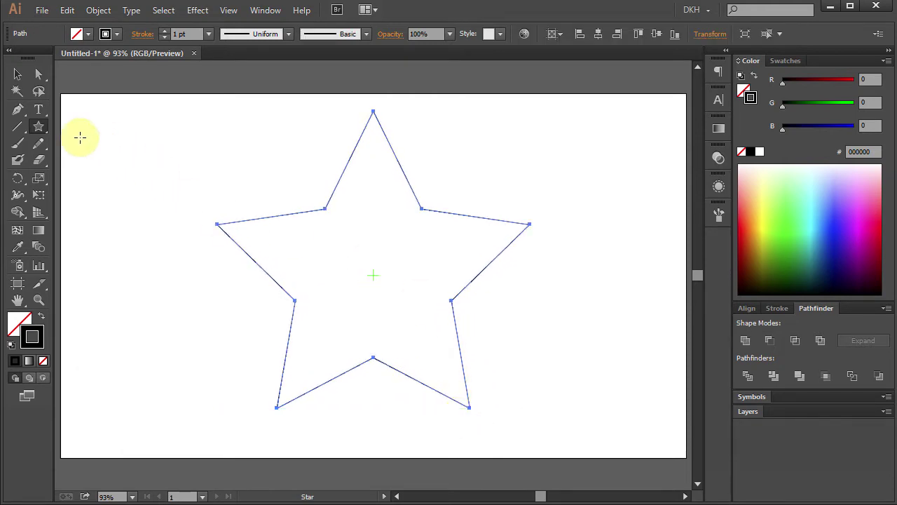
Type 'Merry Christmas!' on the star outline from its left point and select it.
click(38, 108)
drag(38, 108, 35, 110)
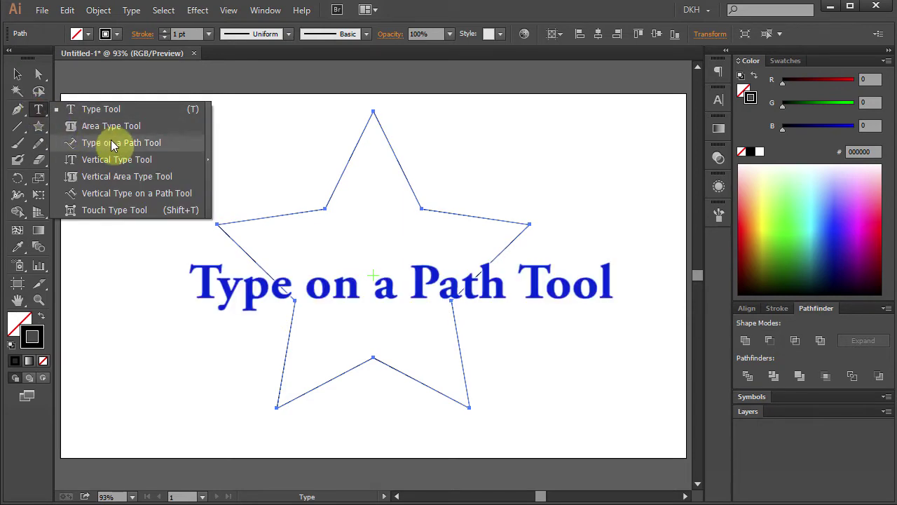
drag(112, 144, 154, 142)
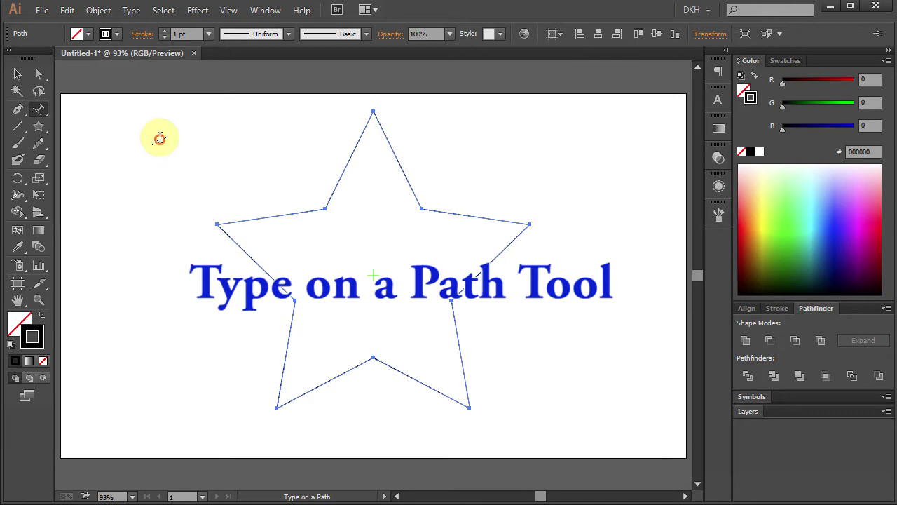
click(229, 223)
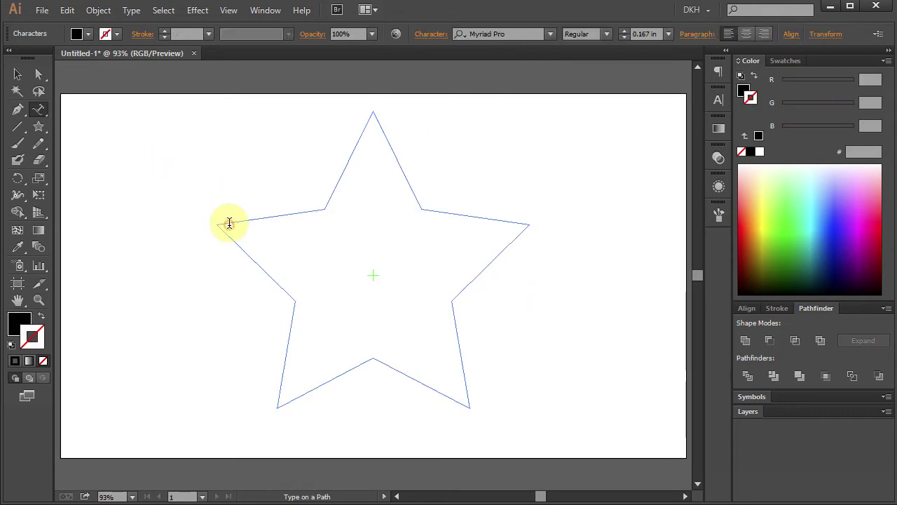
text(Merry Christmas)
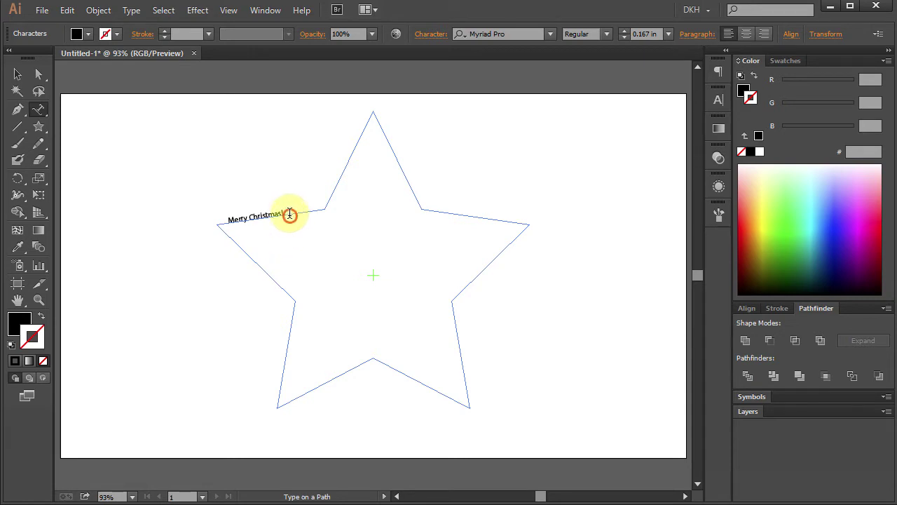
drag(289, 212, 228, 212)
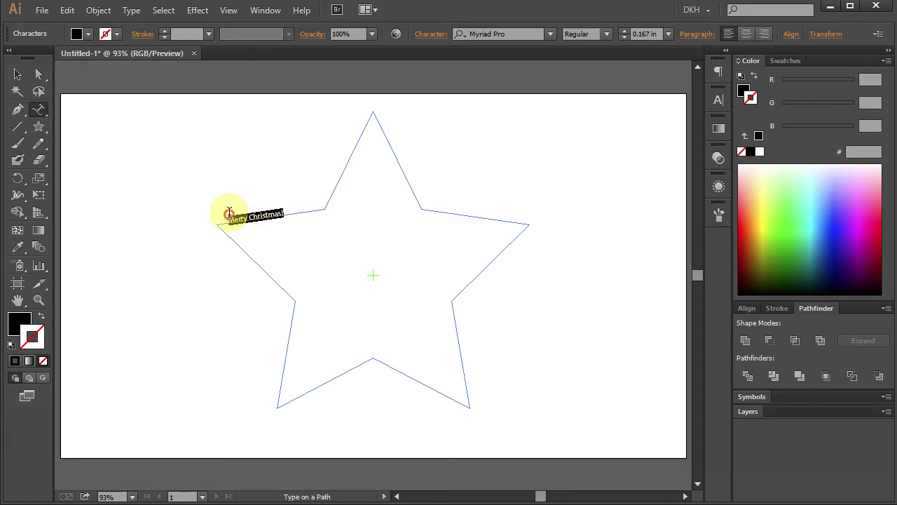
click(719, 99)
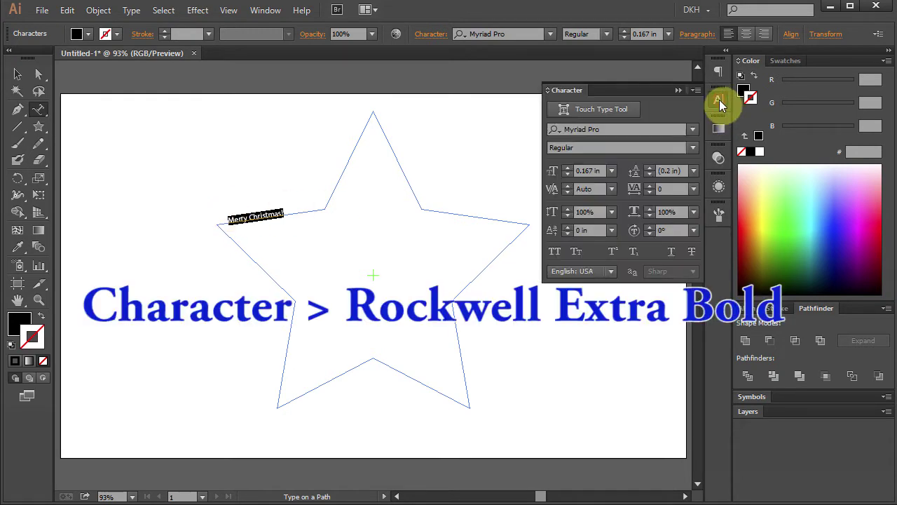
Set the path text to Rockwell Extra Bold at 0.19 in.
click(607, 129)
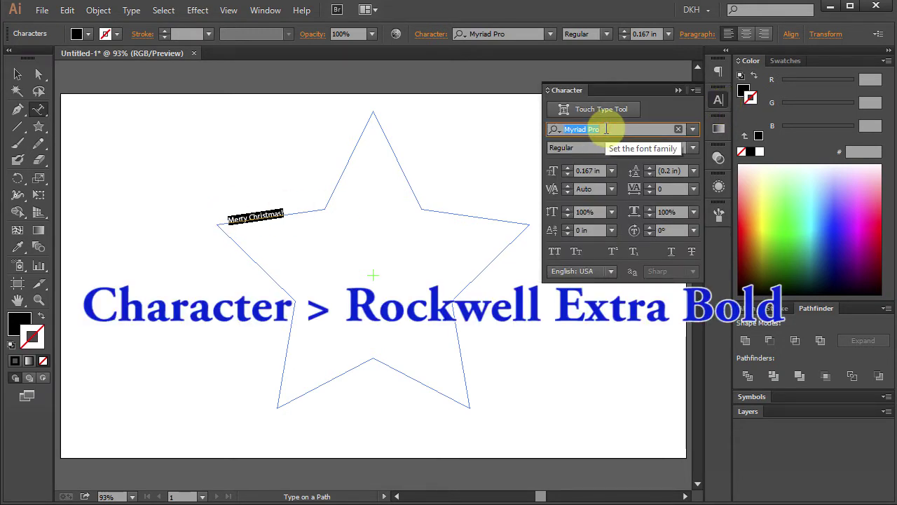
text(rock)
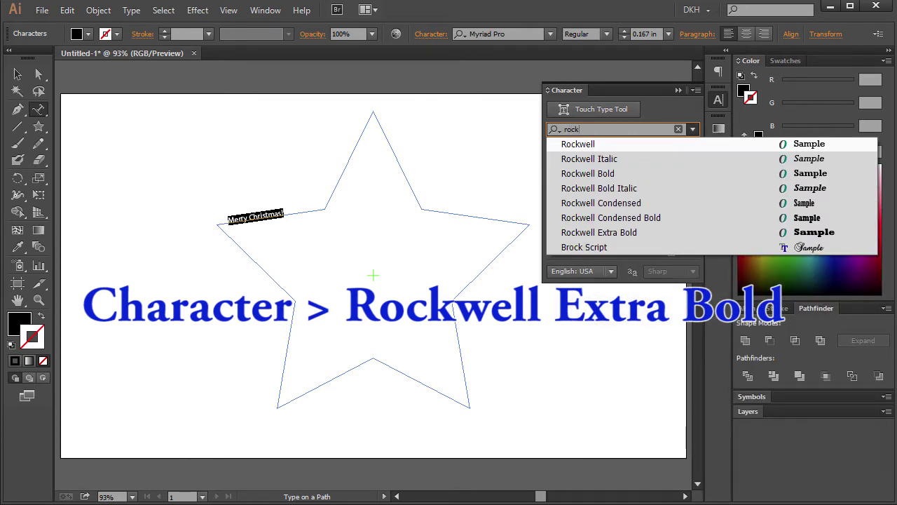
click(658, 232)
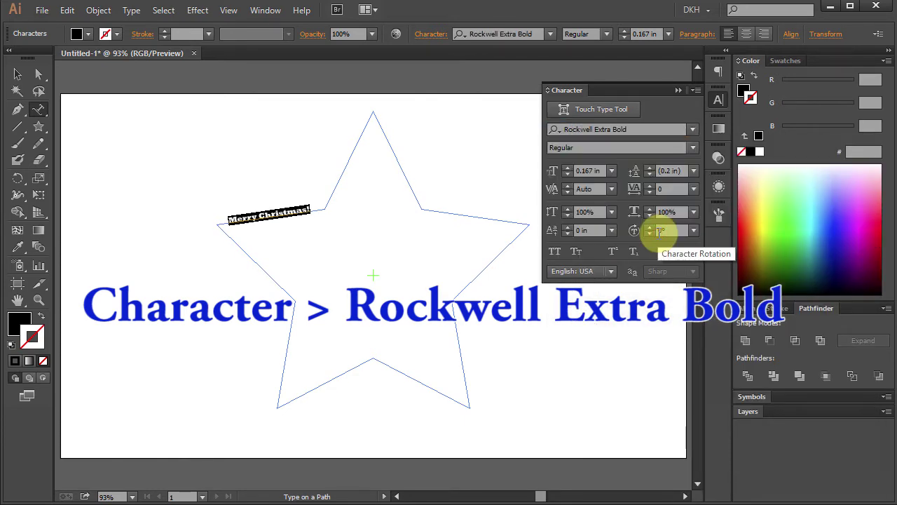
click(589, 171)
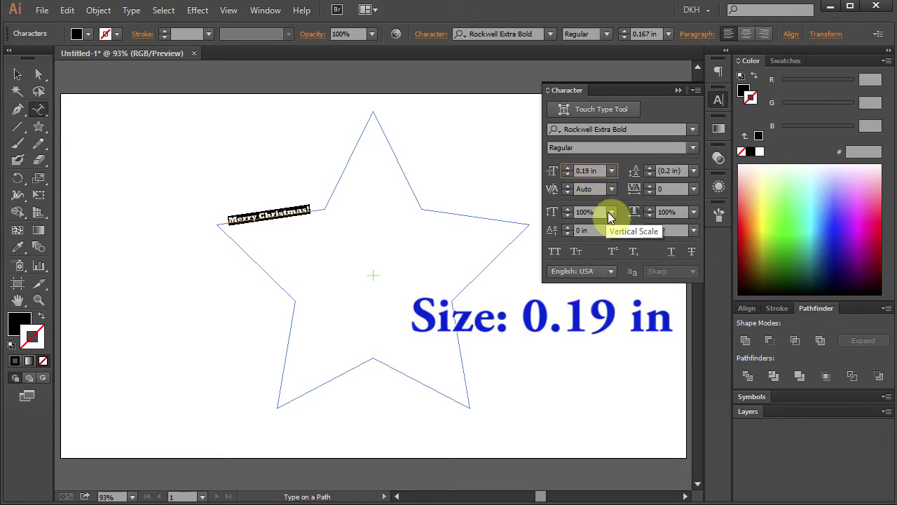
key(Return)
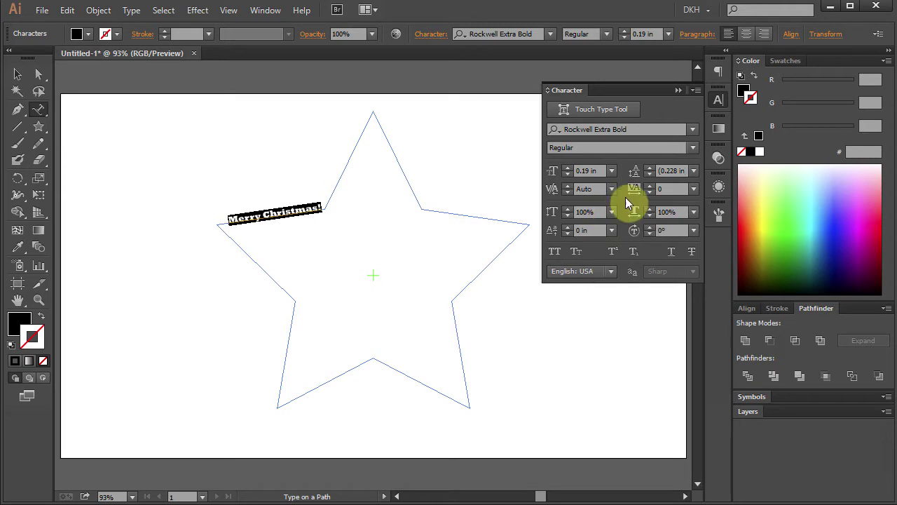
click(677, 89)
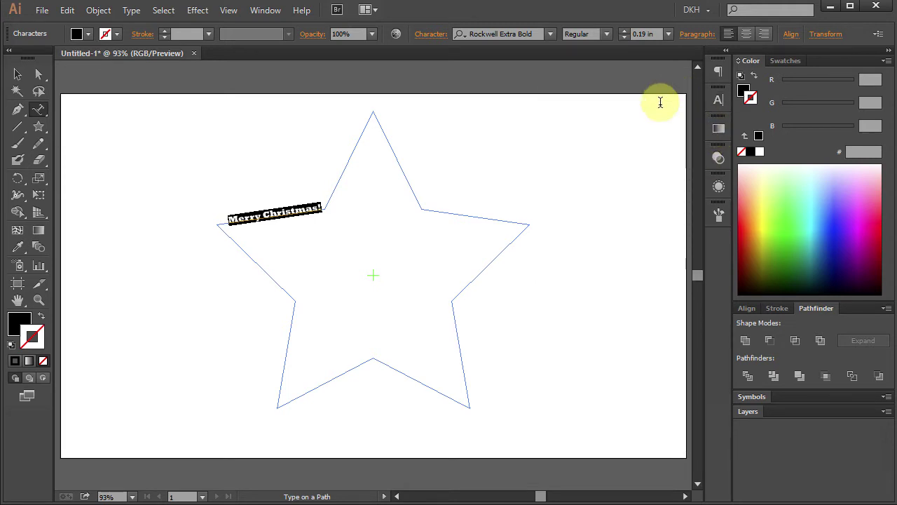
Copy the path text and add a space after 'Merry Christmas!'.
key(ctrl+c)
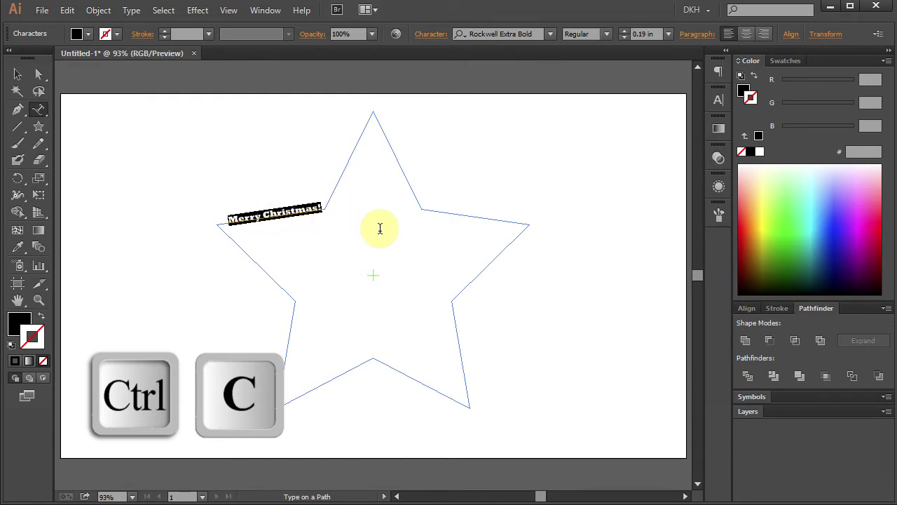
key(ctrl)
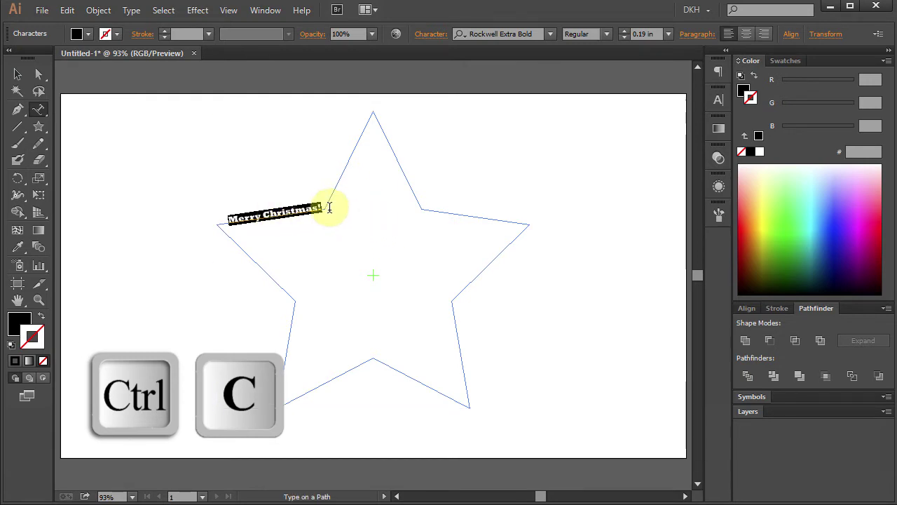
click(327, 205)
key(space)
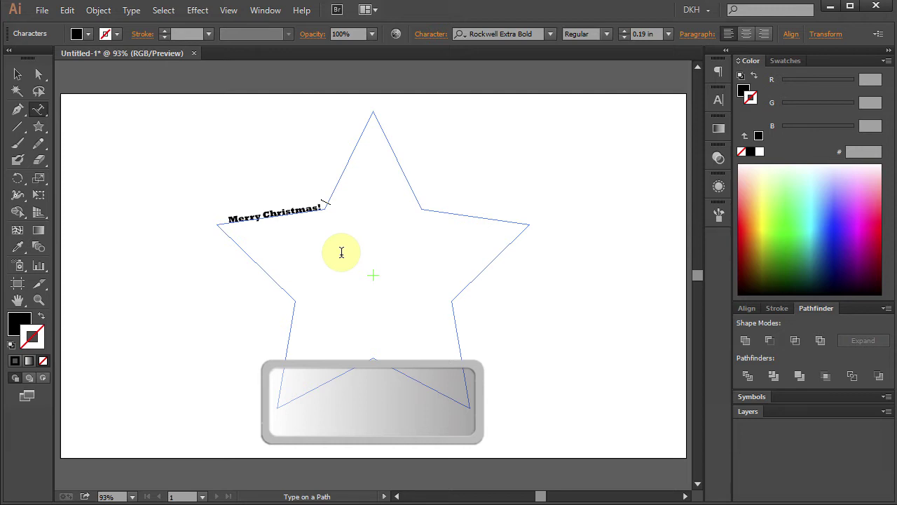
Paste 'Merry Christmas!' nine more times so the text wraps all ten star edges.
key(ctrl+v)
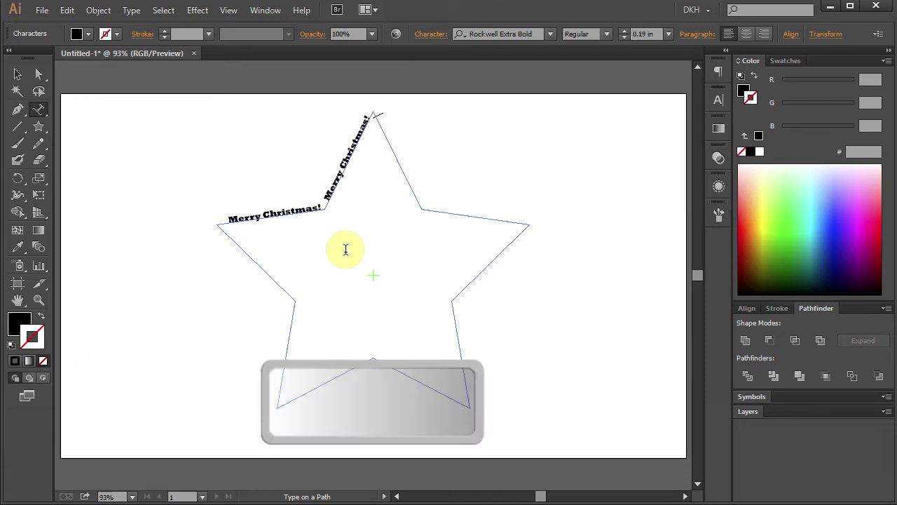
key(ctrl+v)
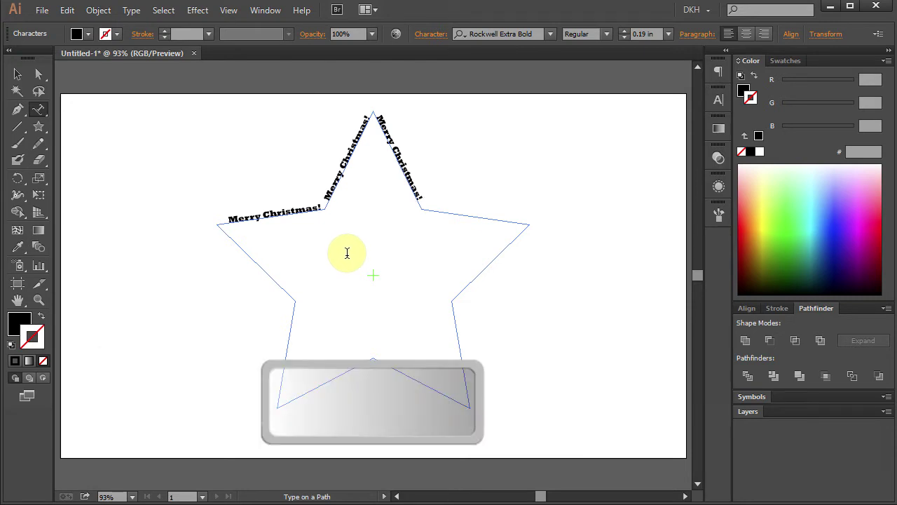
key(ctrl+v)
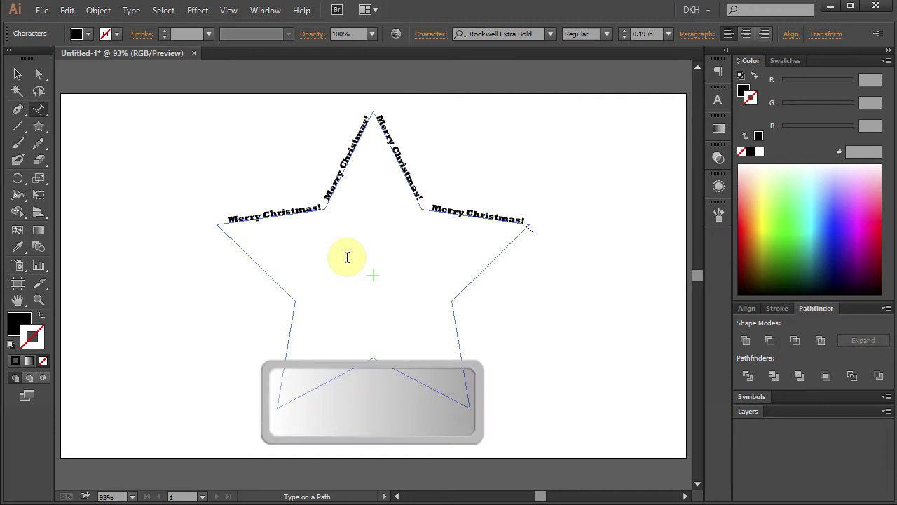
key(ctrl+v)
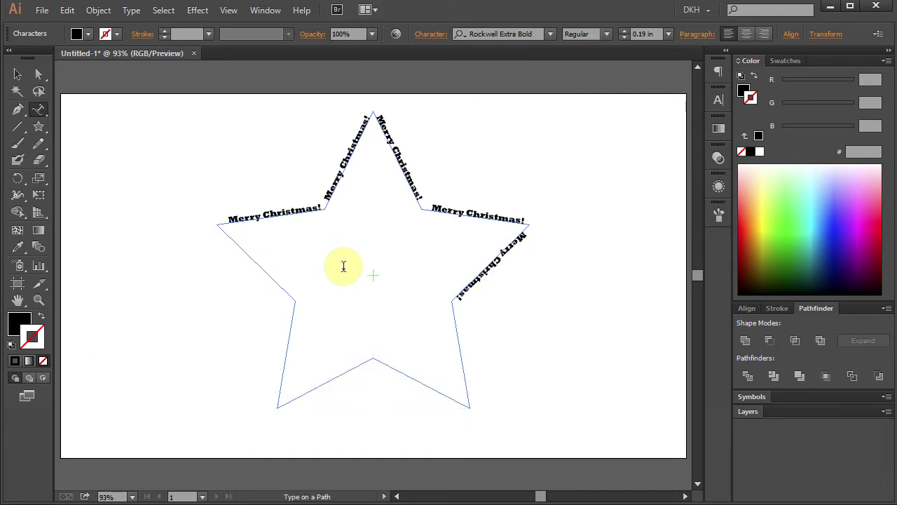
key(ctrl+v)
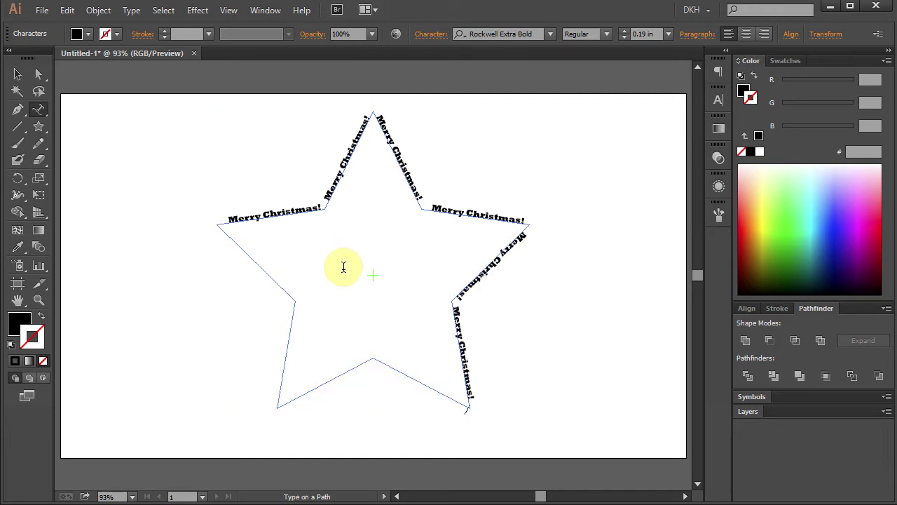
key(ctrl+v)
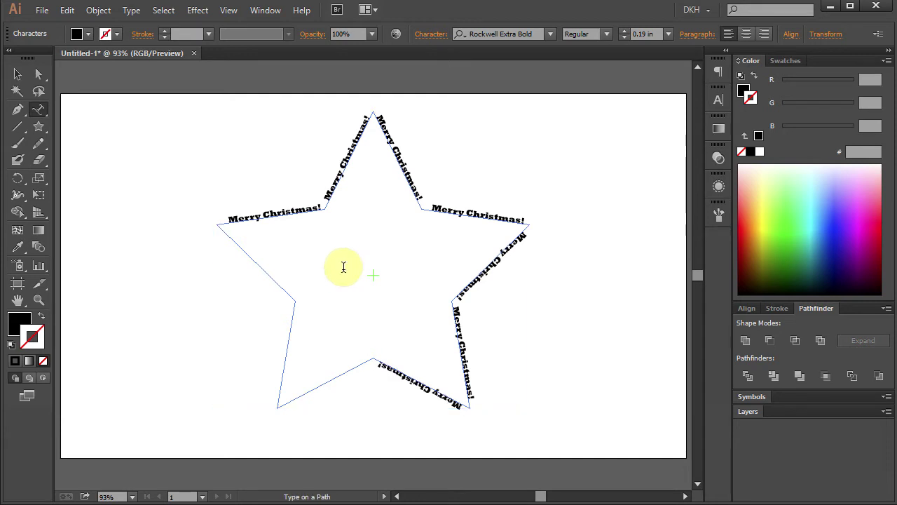
key(ctrl+v)
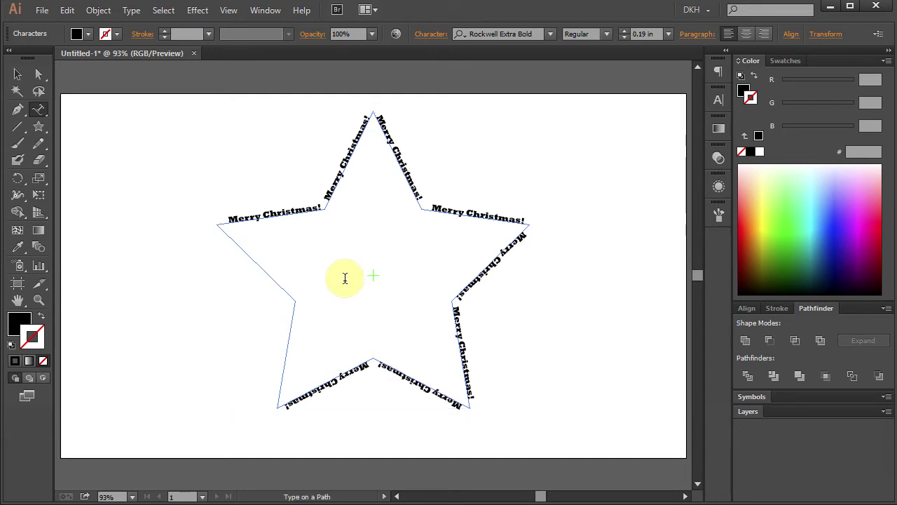
key(ctrl+v)
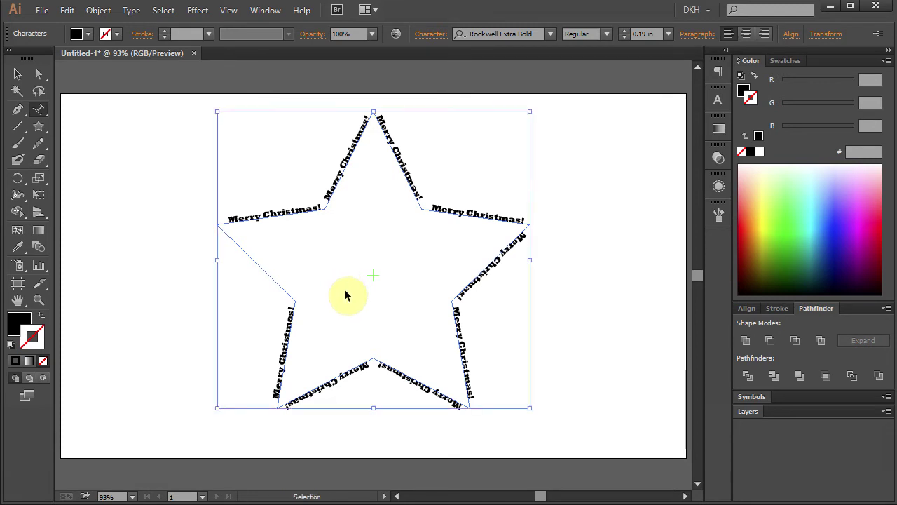
key(ctrl+v)
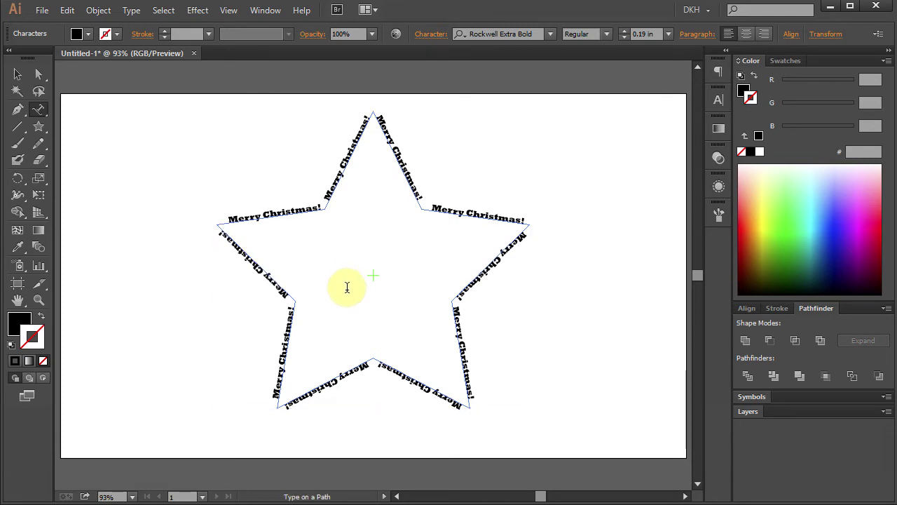
Make a 90% uniform scaled copy of the star text ring around the star's centre.
click(40, 74)
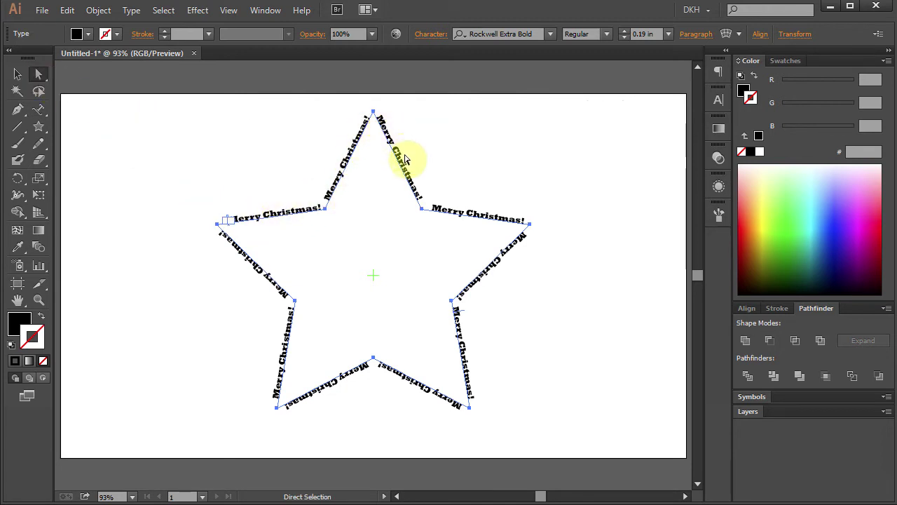
key(shift)
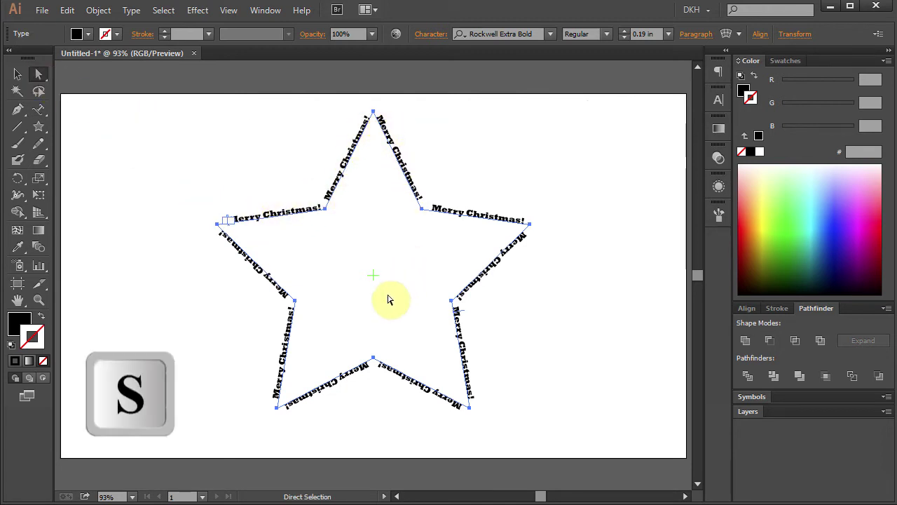
key(s)
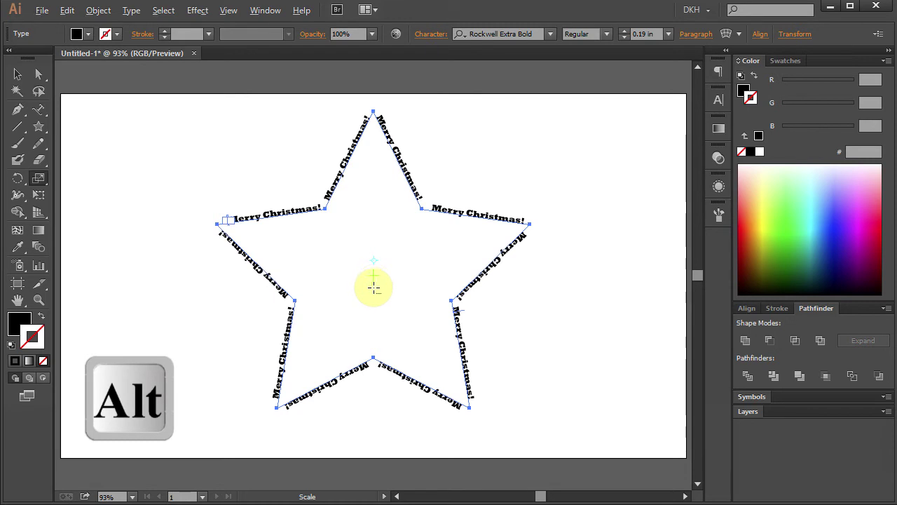
alt+click(374, 274)
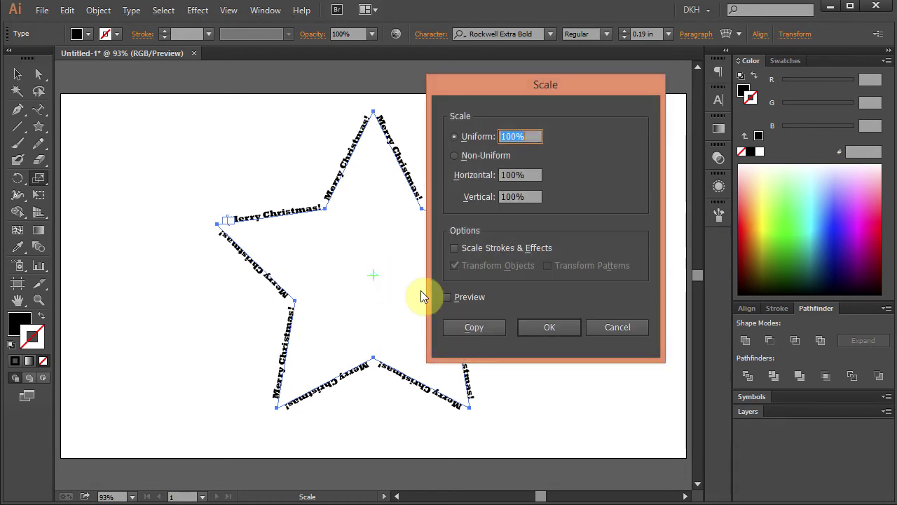
double_click(509, 136)
text(9)
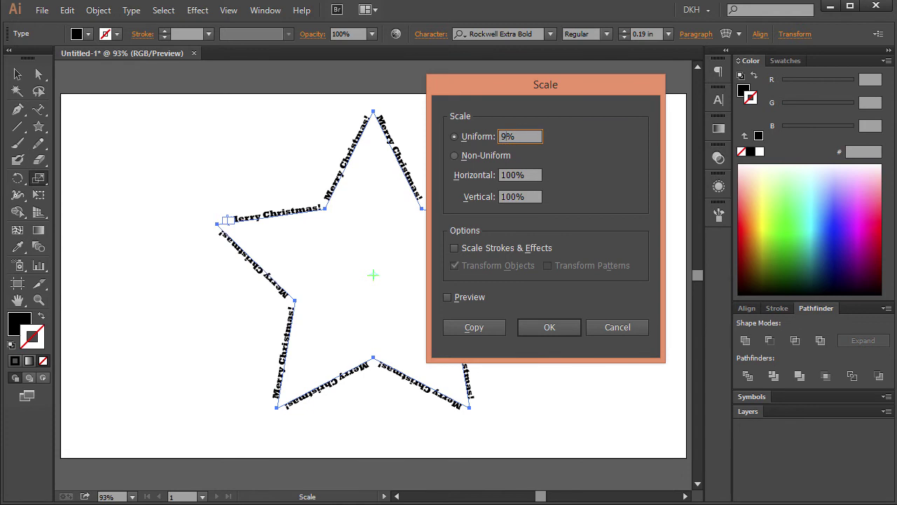
text(0)
click(449, 296)
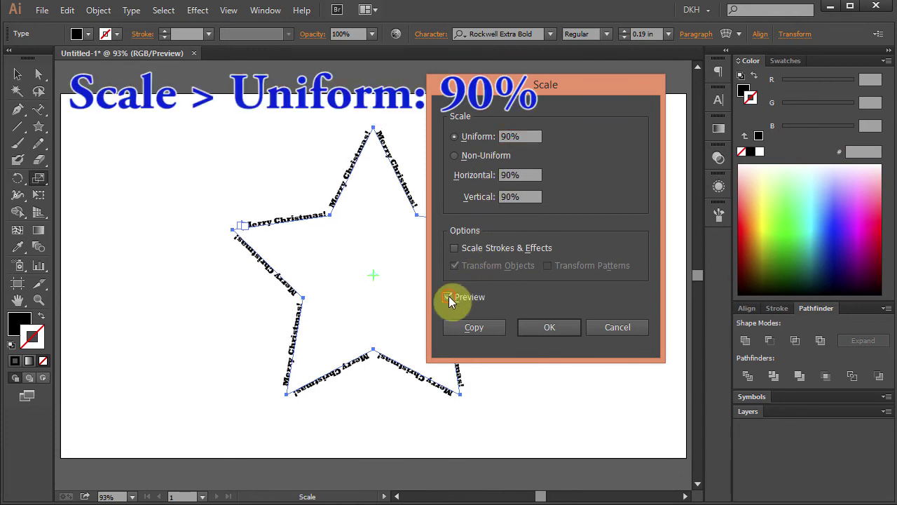
click(474, 326)
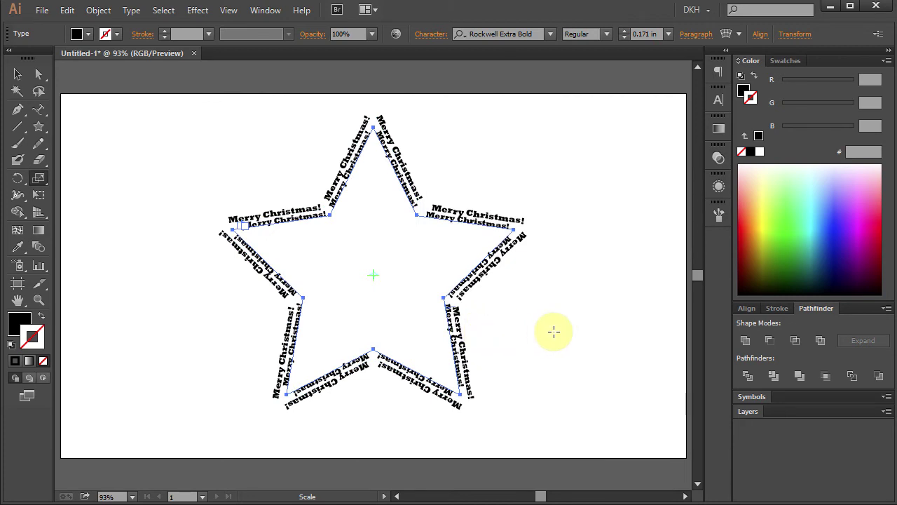
Repeat the scaled copy with Ctrl+D to add more smaller nested text rings.
key(ctrl+d)
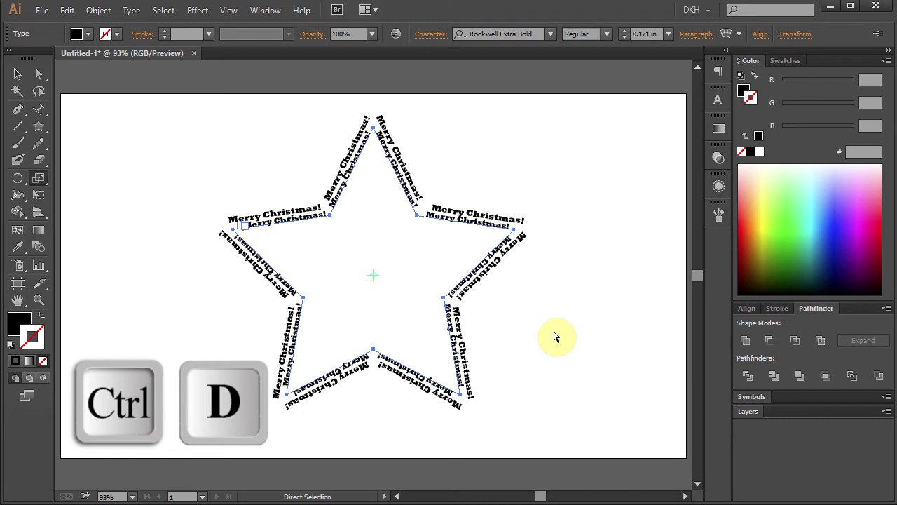
key(ctrl+d)
key(ctrl+d)
key(ctrl+d)
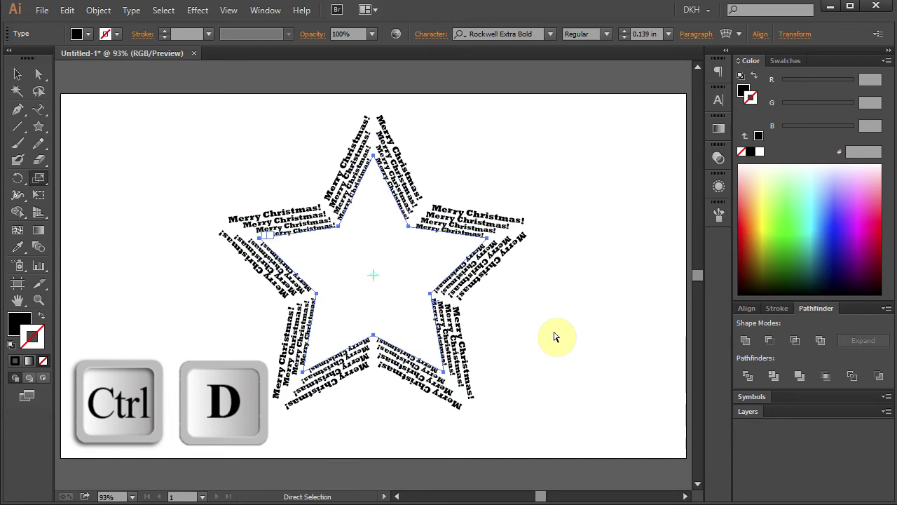
key(ctrl+d)
key(ctrl+d)
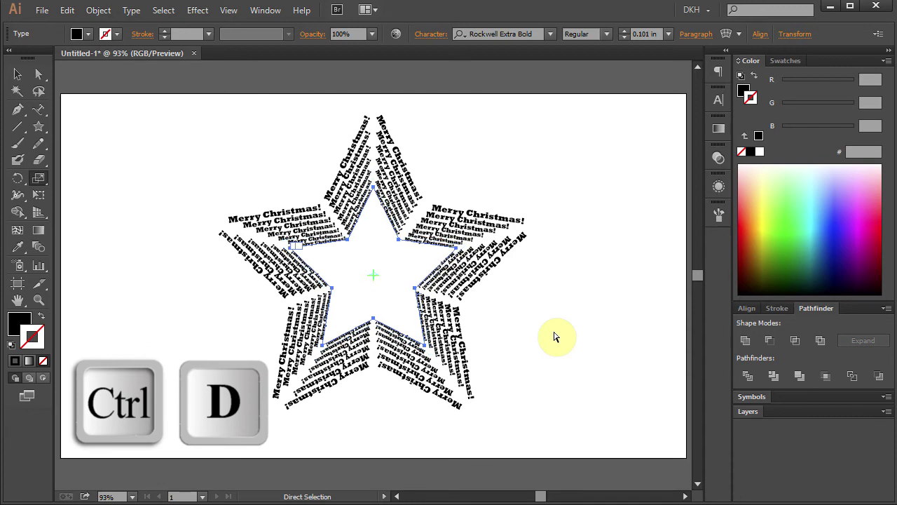
Show the Swatches panel, deselect all, and zoom in on the top-right arm notch.
click(788, 62)
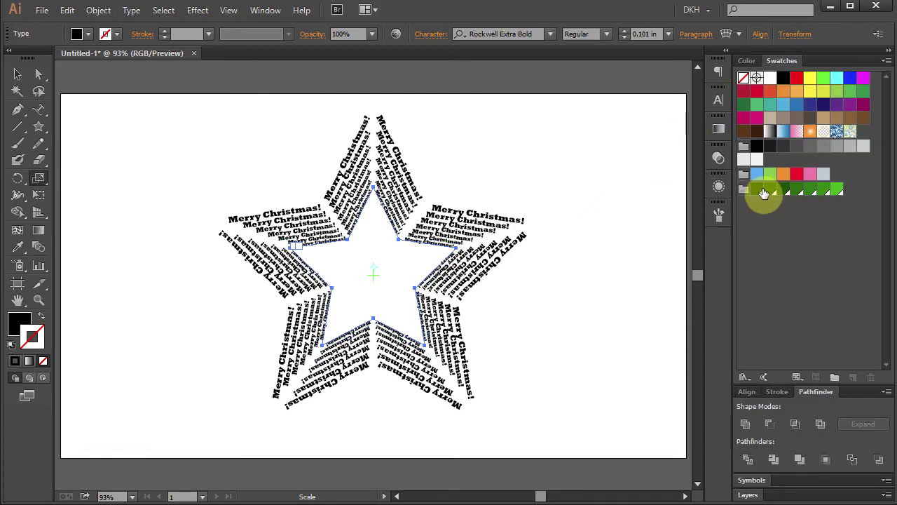
key(ctrl+shift+a)
key(z)
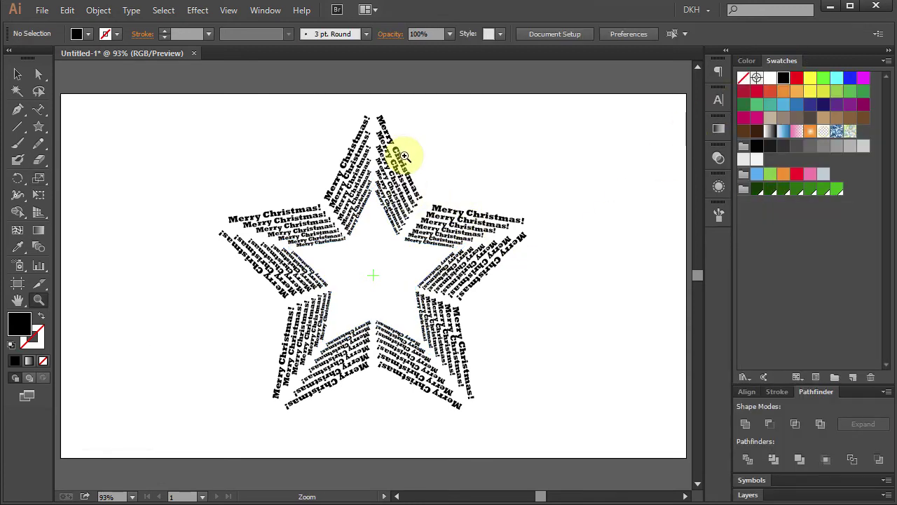
drag(403, 165, 569, 283)
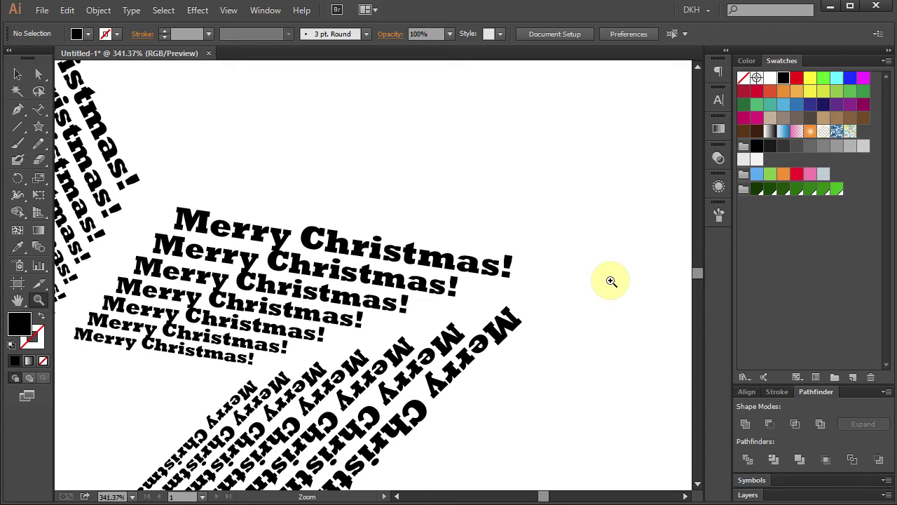
Colour the three outer text rings dark green, getting slightly lighter inward.
click(39, 72)
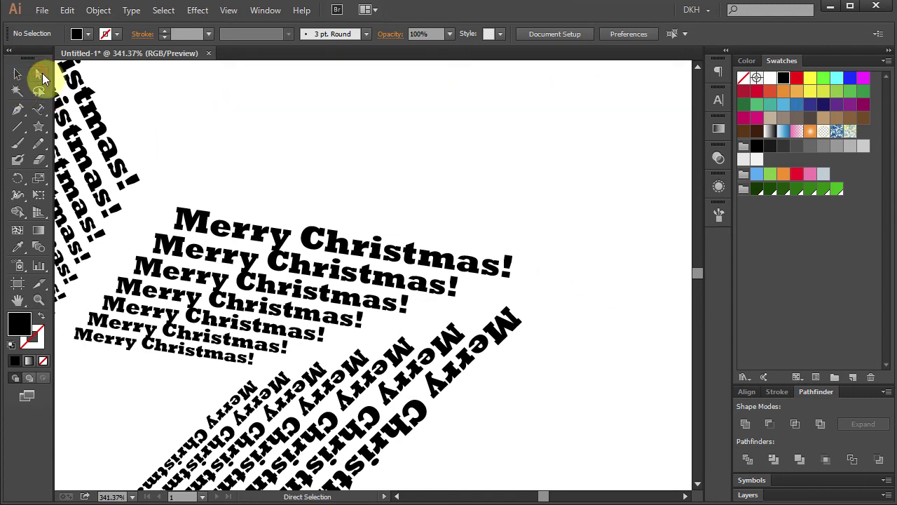
click(349, 245)
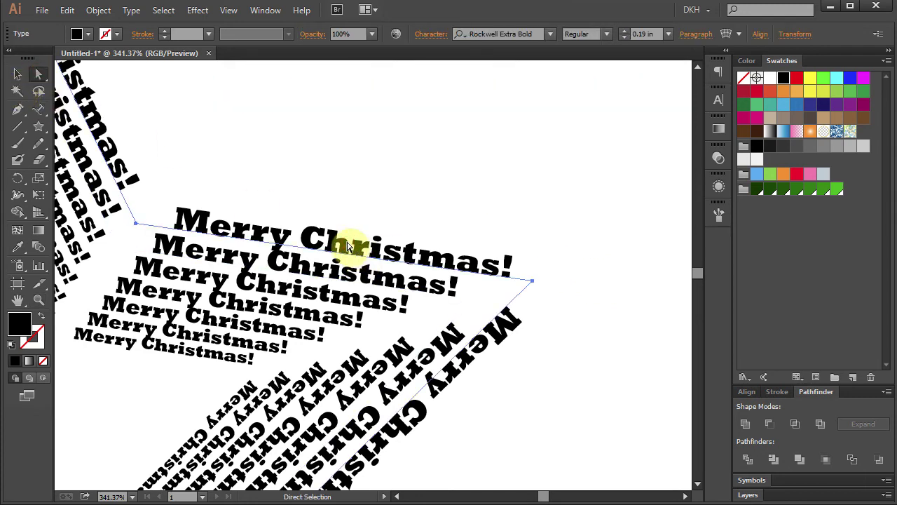
click(760, 189)
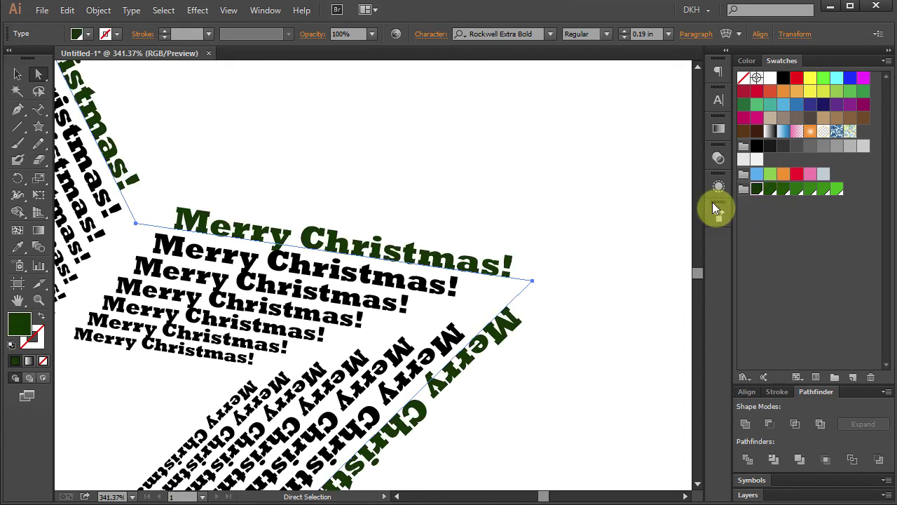
click(303, 270)
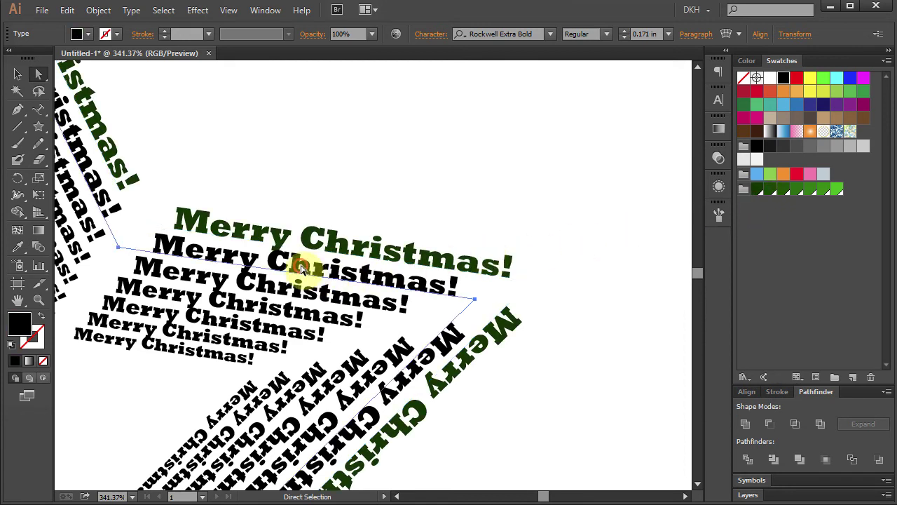
click(770, 192)
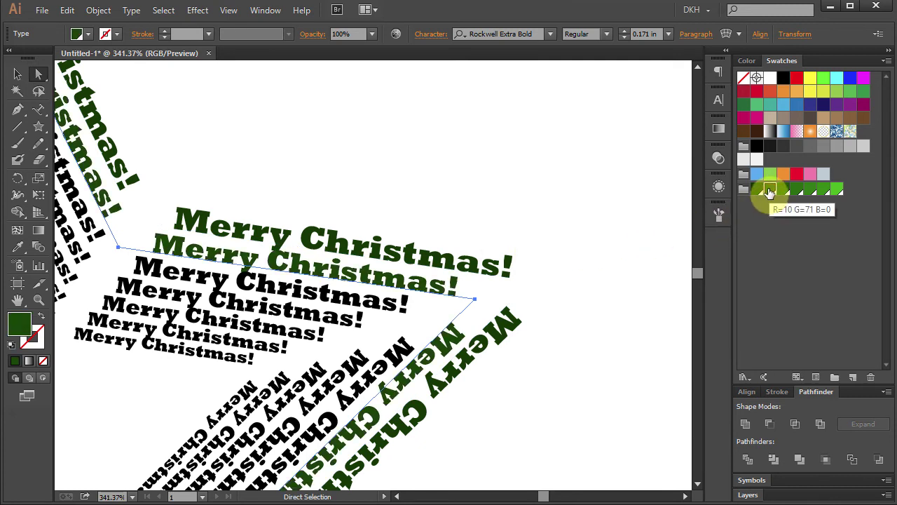
click(291, 294)
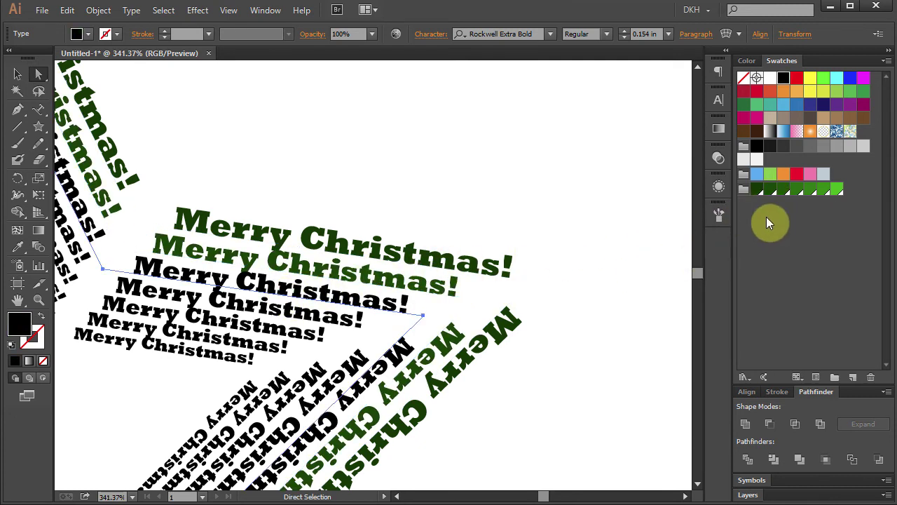
click(786, 191)
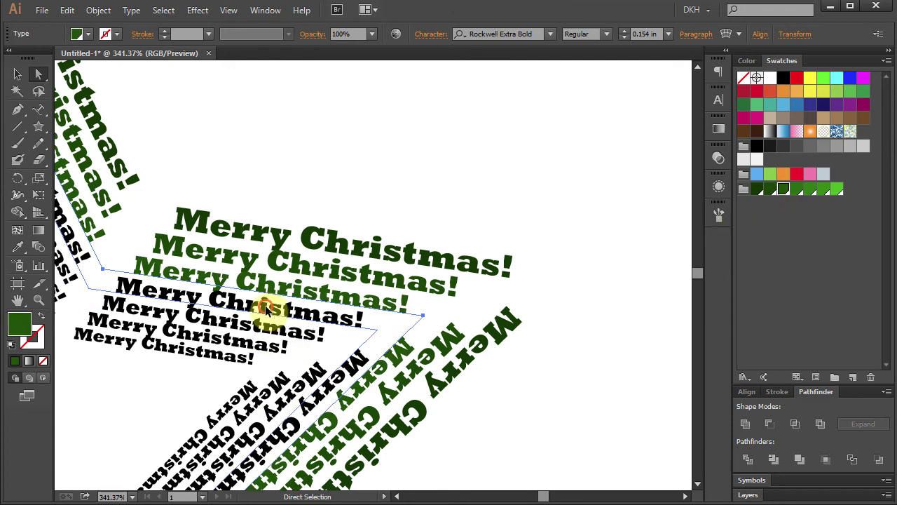
Colour the fourth through innermost rings progressively lighter green, lightest at the centre.
click(266, 310)
click(798, 190)
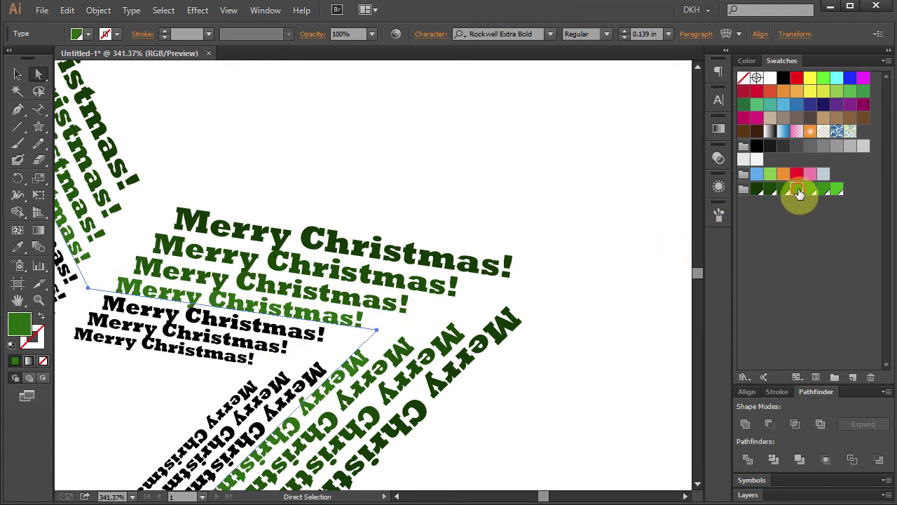
click(252, 328)
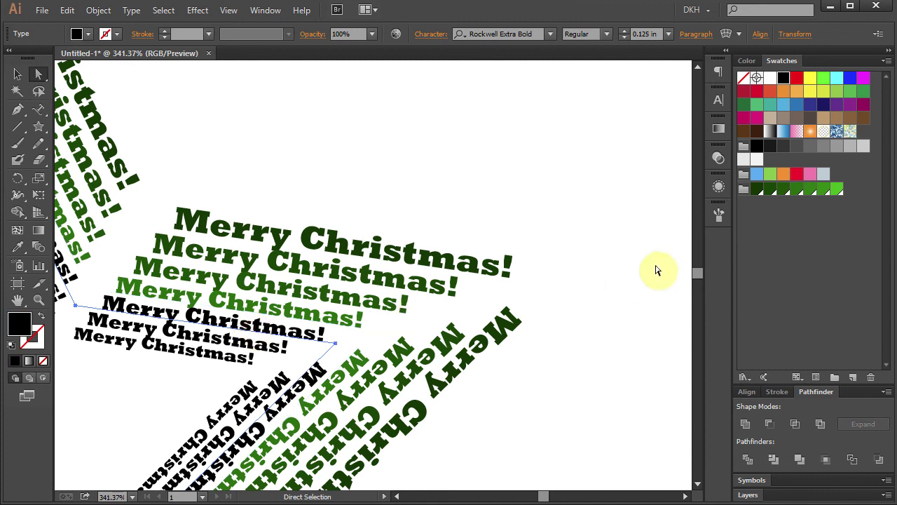
click(812, 190)
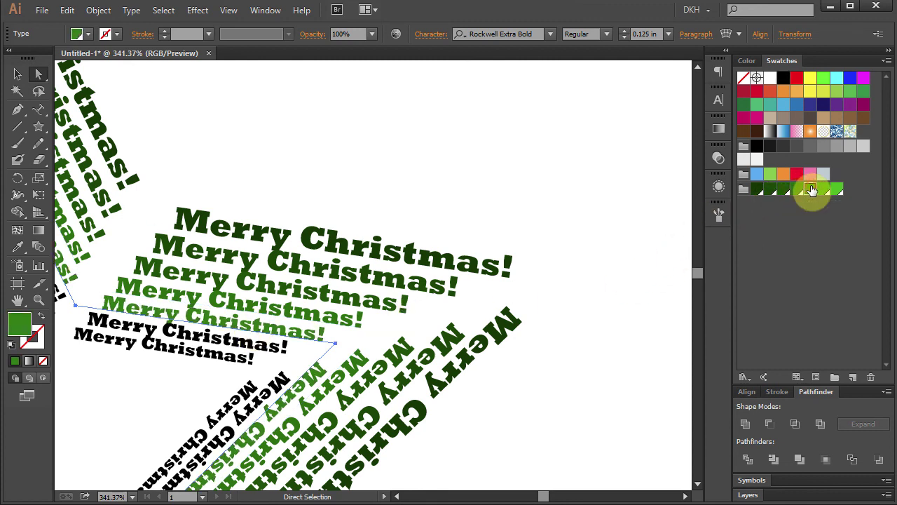
click(263, 344)
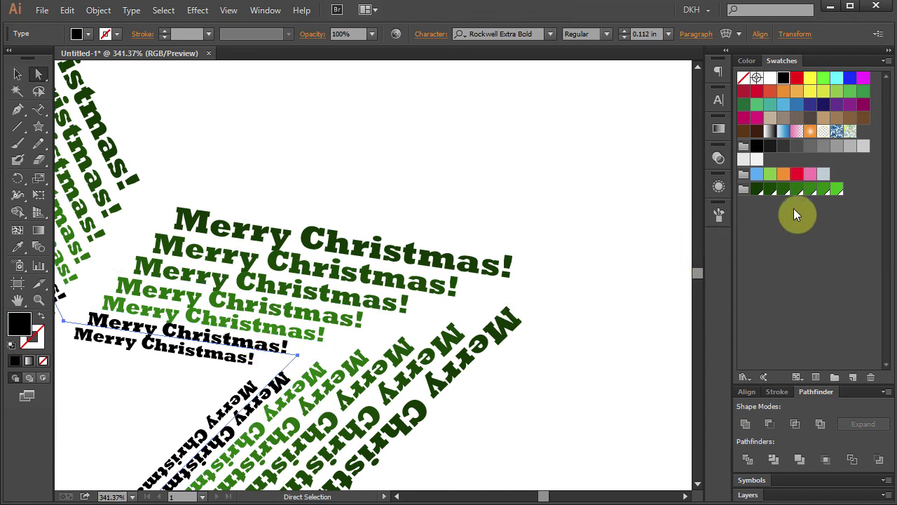
click(818, 196)
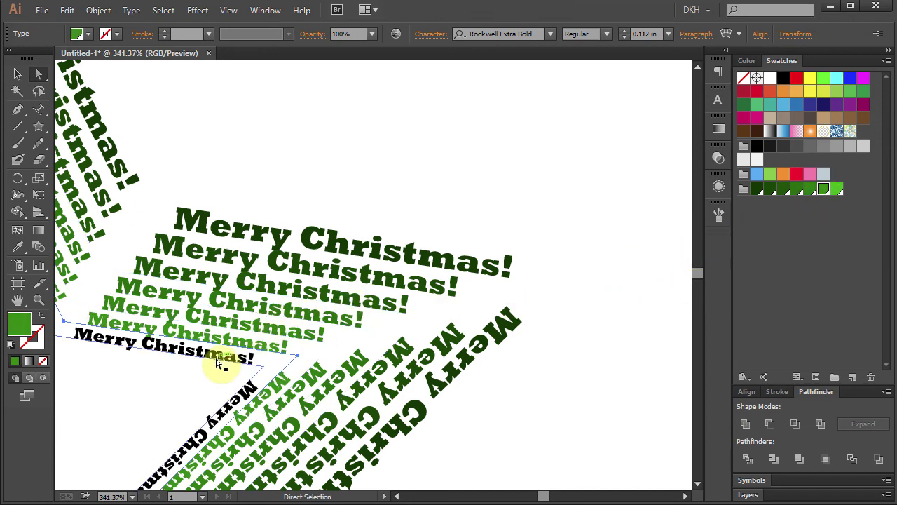
click(188, 354)
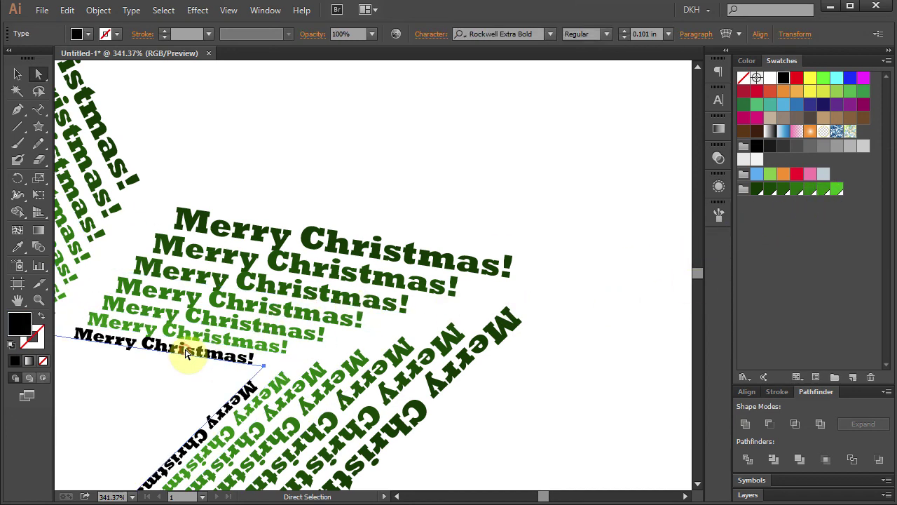
click(838, 189)
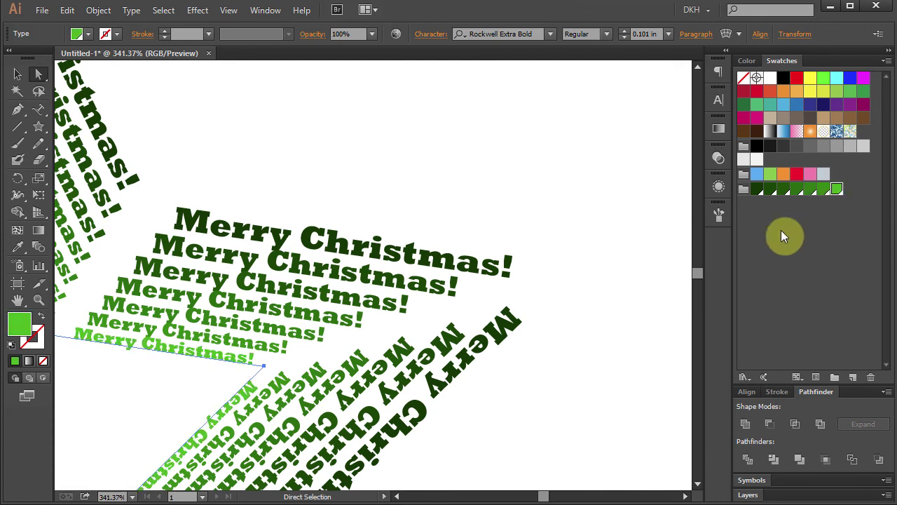
Recolour the fourth ring red and fit the whole star back in view.
click(261, 314)
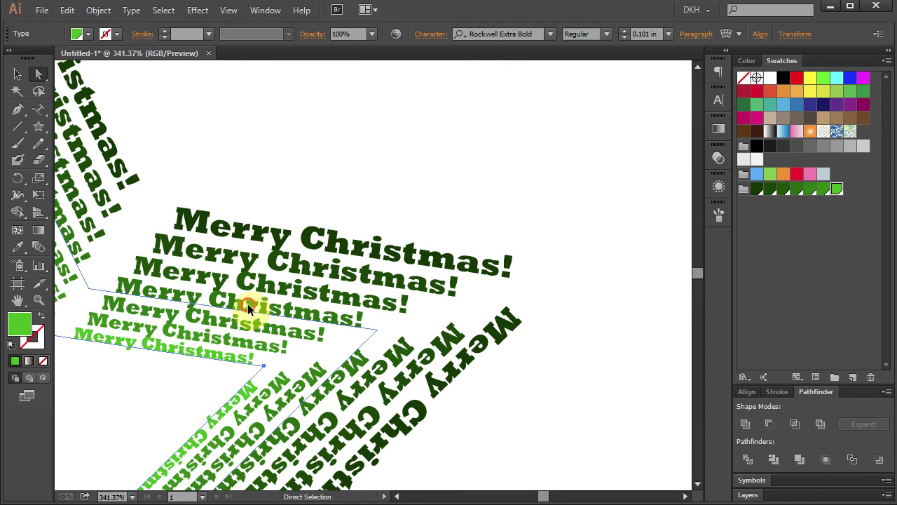
click(247, 308)
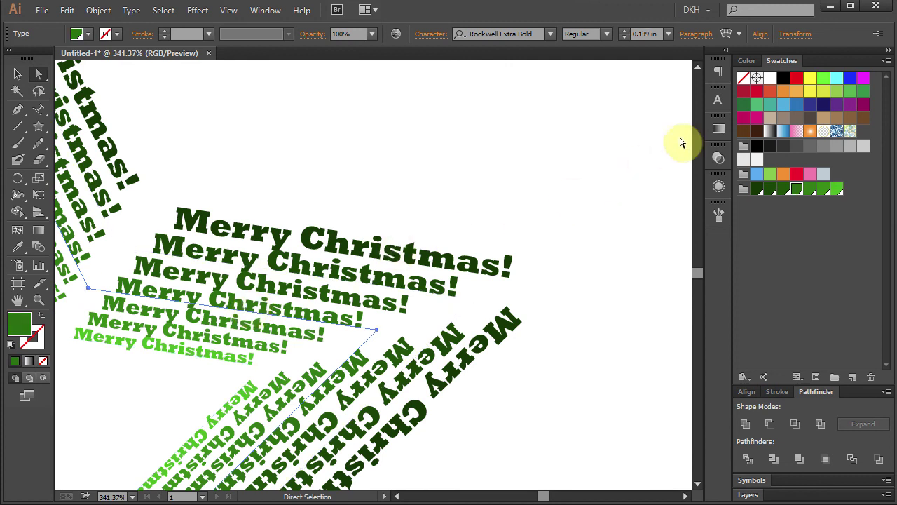
click(796, 77)
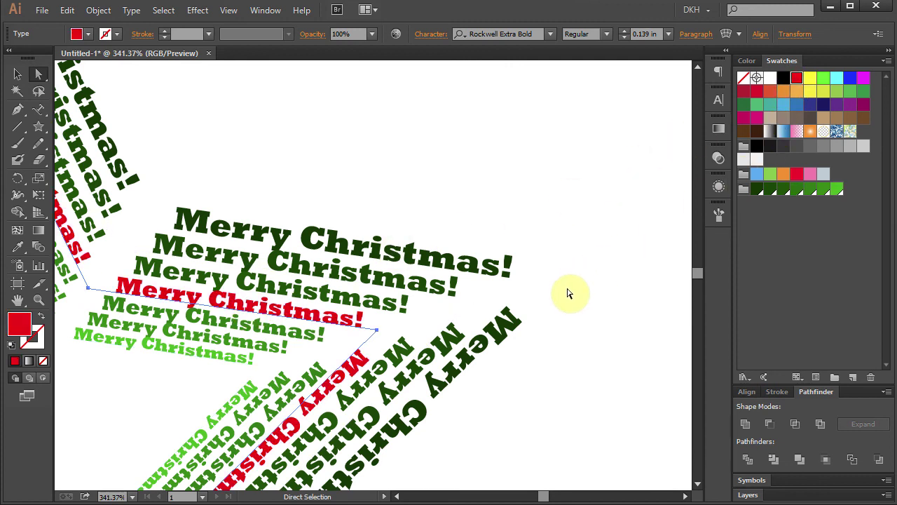
key(ctrl+0)
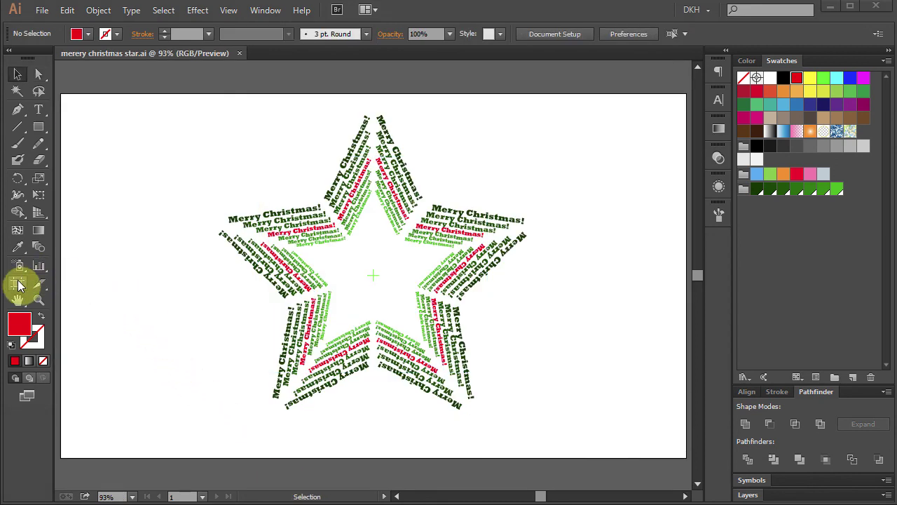
Switch to the Artboard tool to show the 960 × 560 px artboard options.
click(19, 286)
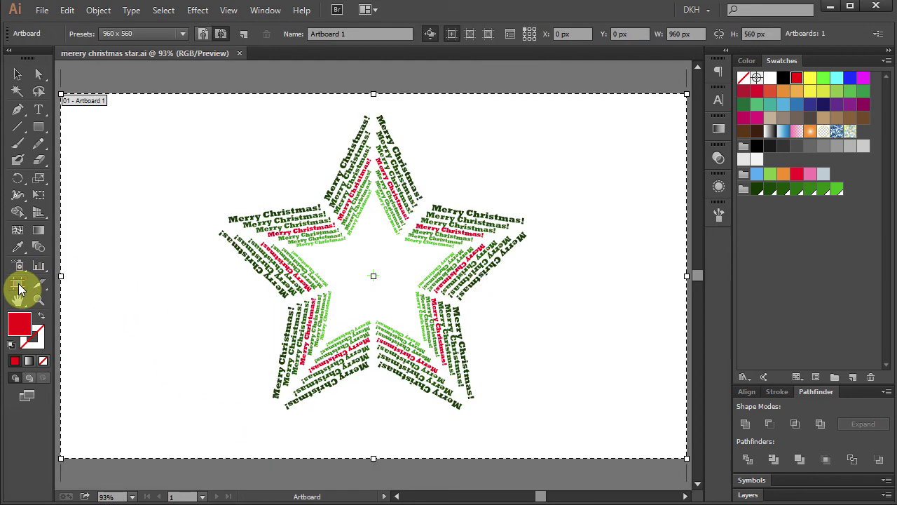